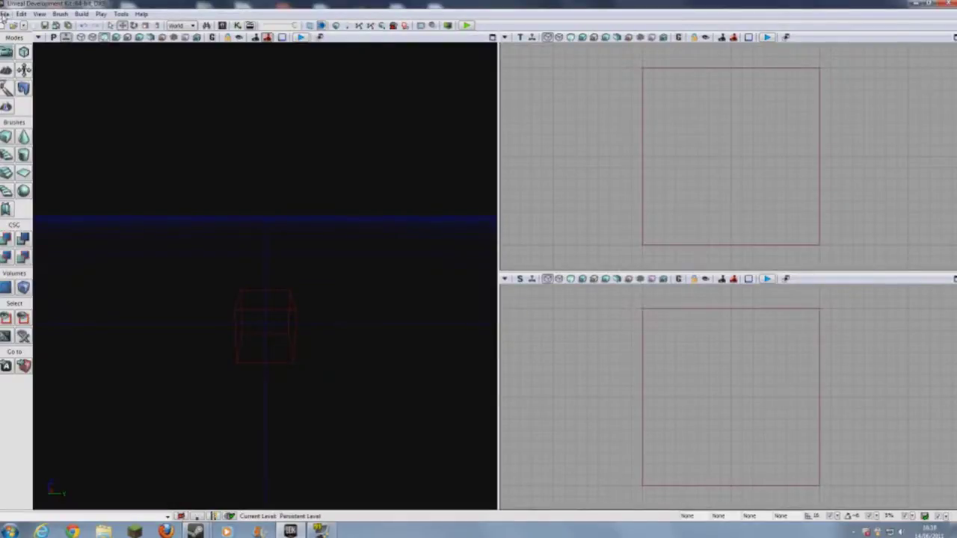
- Open the map DM-FirstMap.udk and dismiss the map check report
left_click(3, 15)
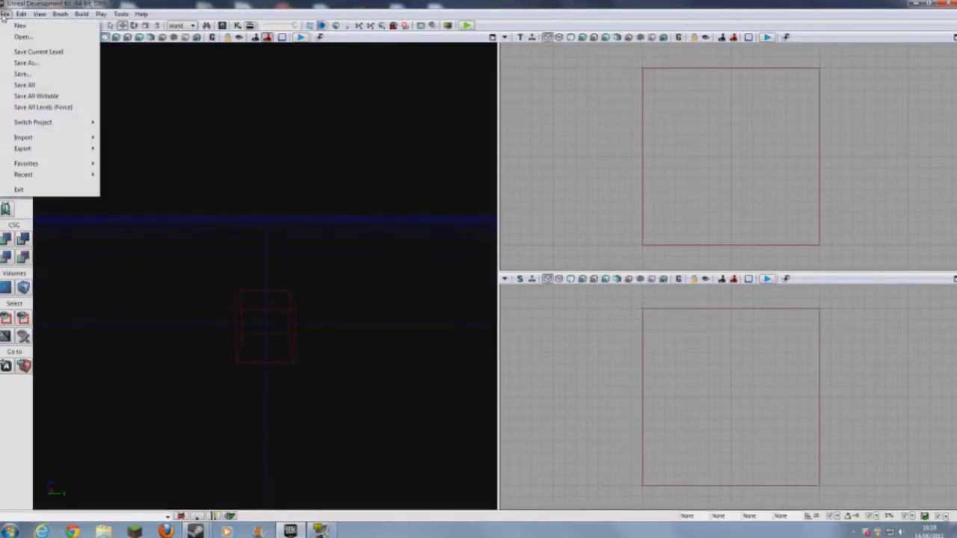
left_click(24, 39)
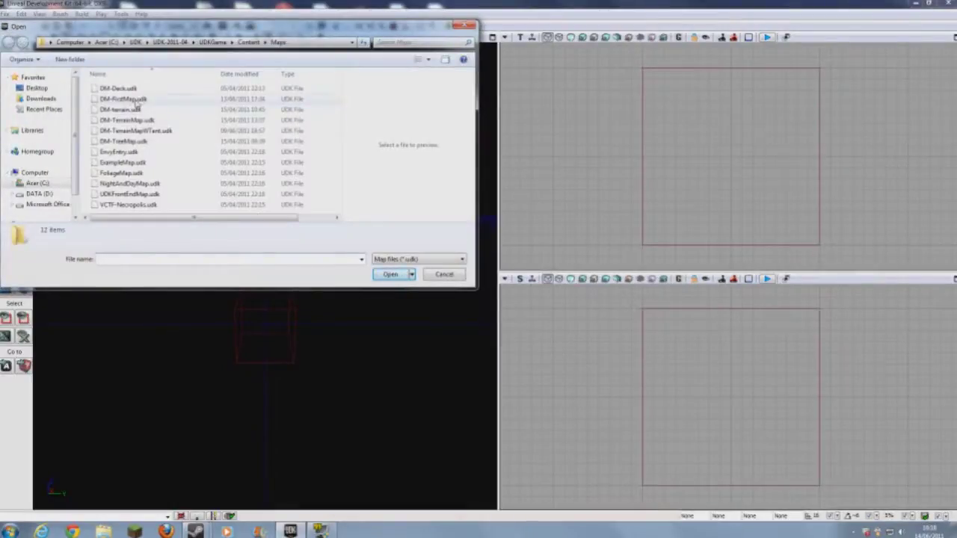
left_click(123, 99)
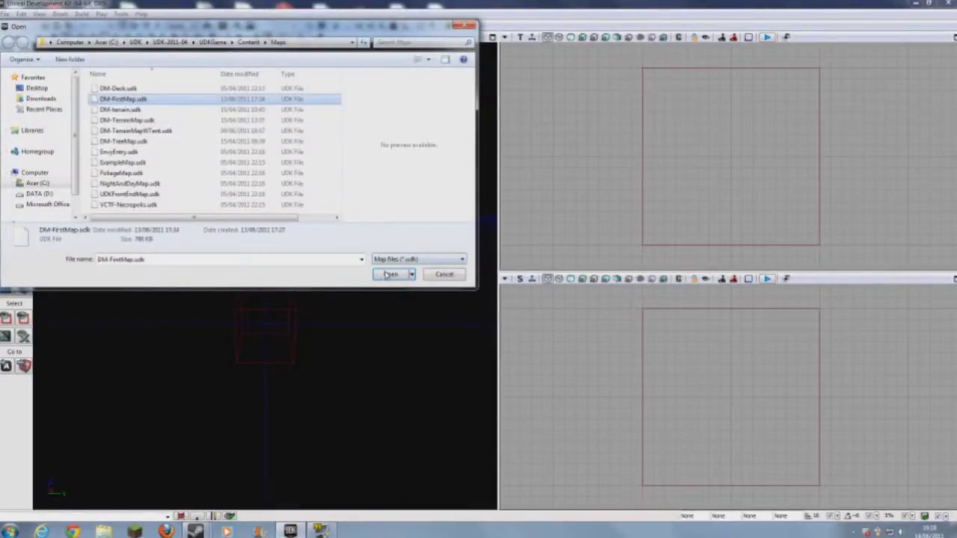
left_click(390, 275)
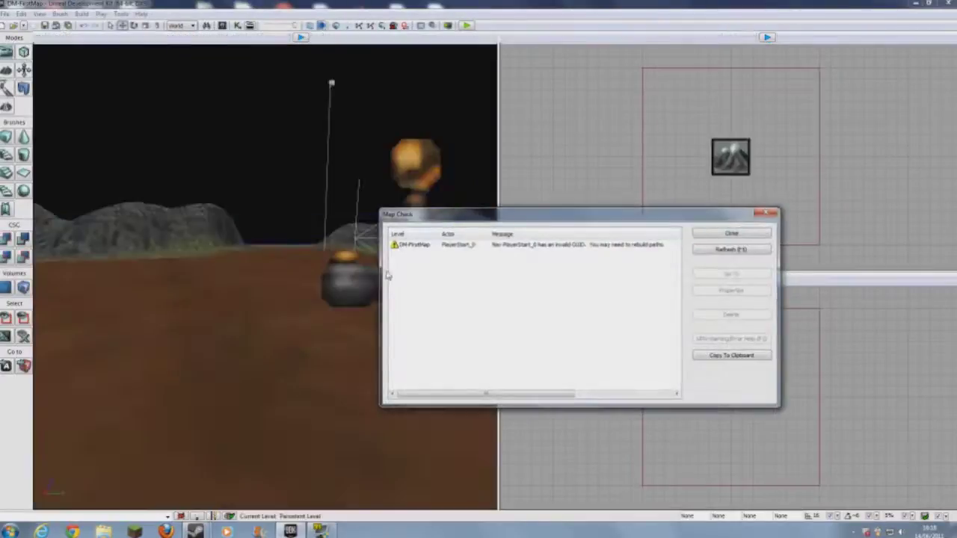
left_click(768, 214)
- Find the red builder brush at the corner of the terrain in the perspective view and select it
right_click_drag(238, 392, 112, 395)
key("w")
key("s")
key("w")
key("w")
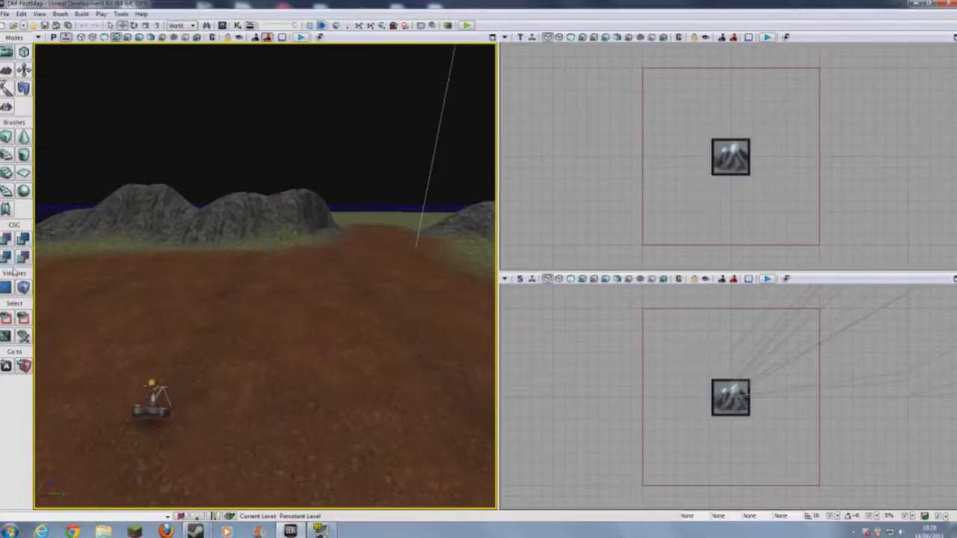
right_click_drag(262, 299, 591, 255)
key("w")
key("s")
key("w")
key("s")
key("d")
key("w")
right_click_drag(400, 283, 399, 284)
left_click(426, 288)
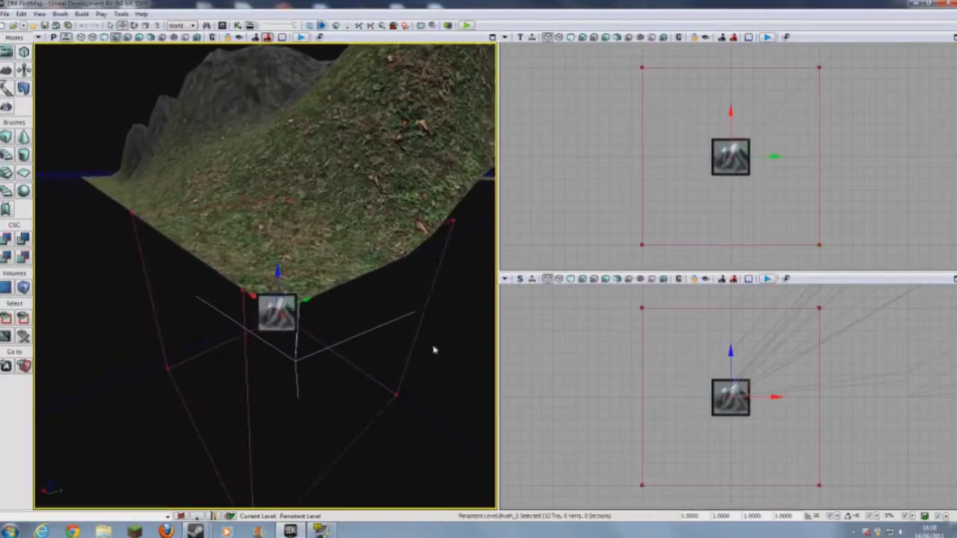
right_click_drag(433, 348, 434, 350)
key("s")
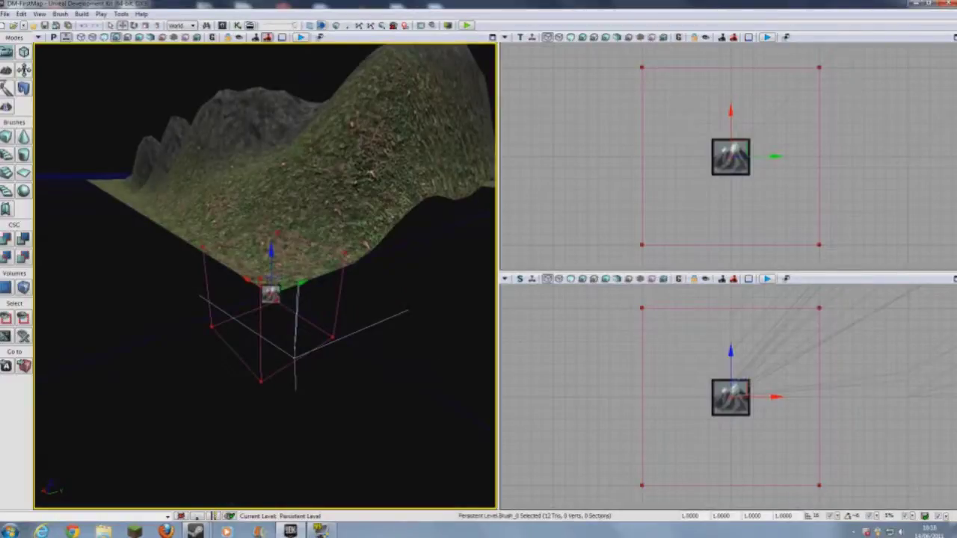
right_click_drag(373, 294, 391, 312)
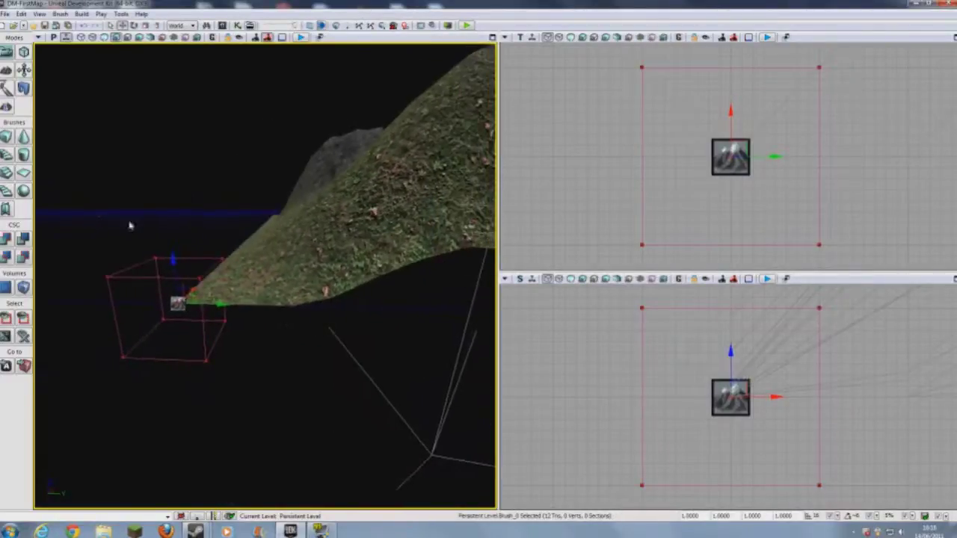
- Move the builder brush up and across the terrain from its corner to the dirt clearing in front of the mountains
left_click_drag(174, 257, 172, 130)
mouse_move(181, 163)
right_mouse_down()
mouse_move(187, 131)
mouse_move(221, 287)
right_mouse_up()
left_click_drag(220, 281, 395, 217)
mouse_move(396, 217)
right_mouse_down()
mouse_move(430, 198)
mouse_move(467, 153)
mouse_move(419, 246)
mouse_move(415, 284)
mouse_move(387, 272)
right_mouse_up()
right_click_drag(112, 505, 112, 508)
left_click_drag(293, 231, 430, 497)
mouse_move(430, 497)
right_mouse_down()
mouse_move(456, 534)
mouse_move(490, 497)
right_mouse_up()
right_click_drag(373, 225, 316, 177)
left_click_drag(254, 183, 255, 241)
mouse_move(255, 241)
right_mouse_down()
mouse_move(255, 314)
mouse_move(299, 224)
mouse_move(277, 165)
mouse_move(269, 187)
mouse_move(243, 135)
mouse_move(251, 202)
mouse_move(213, 198)
mouse_move(251, 220)
right_mouse_up()
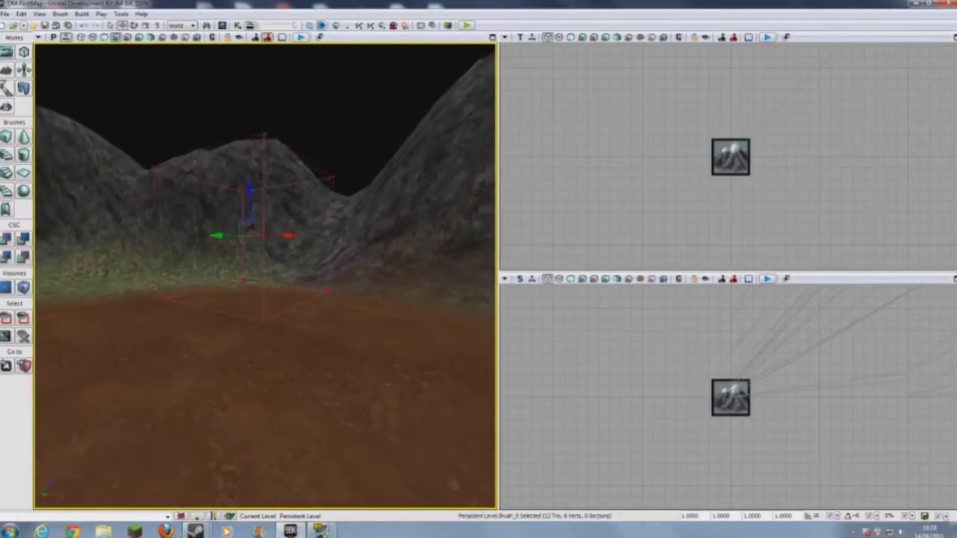
- Reselect the builder brush and lower it closer to the dirt ground
left_click(247, 205)
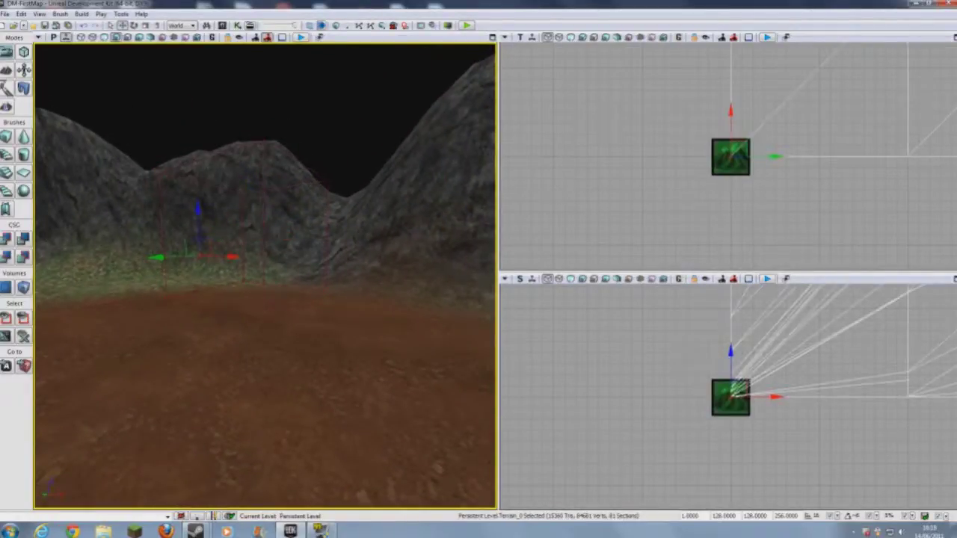
left_click(249, 204)
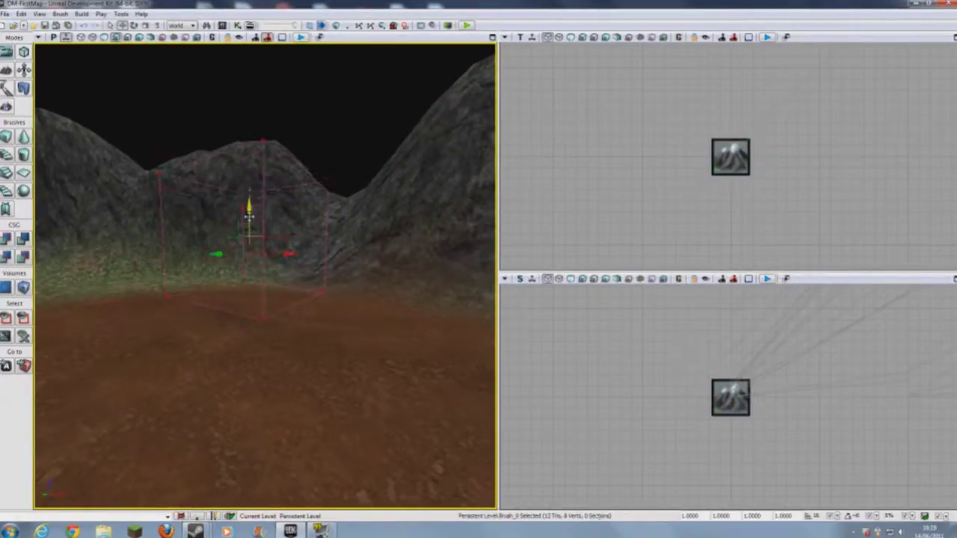
right_click_drag(248, 216, 194, 227)
right_click_drag(288, 232, 313, 239)
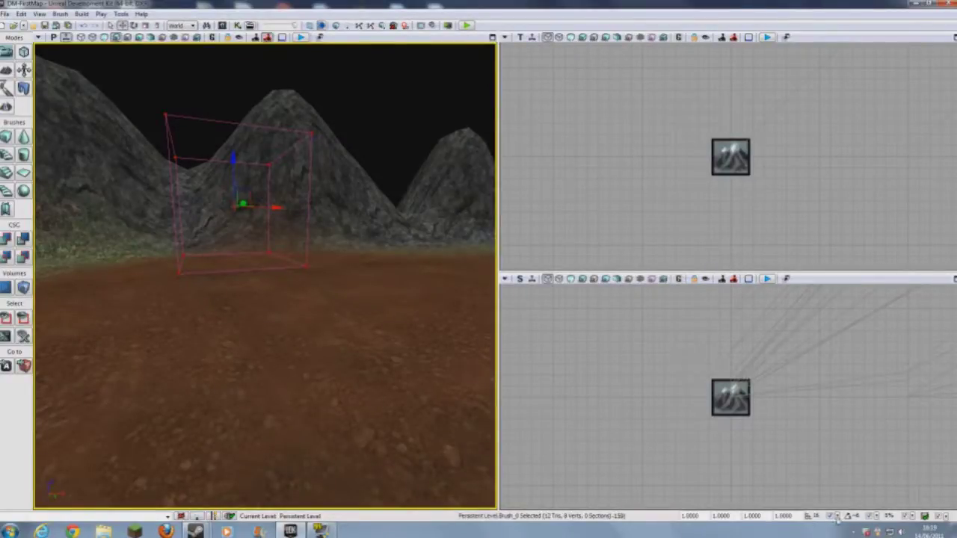
- Set the drag grid size to 32
left_click(836, 517)
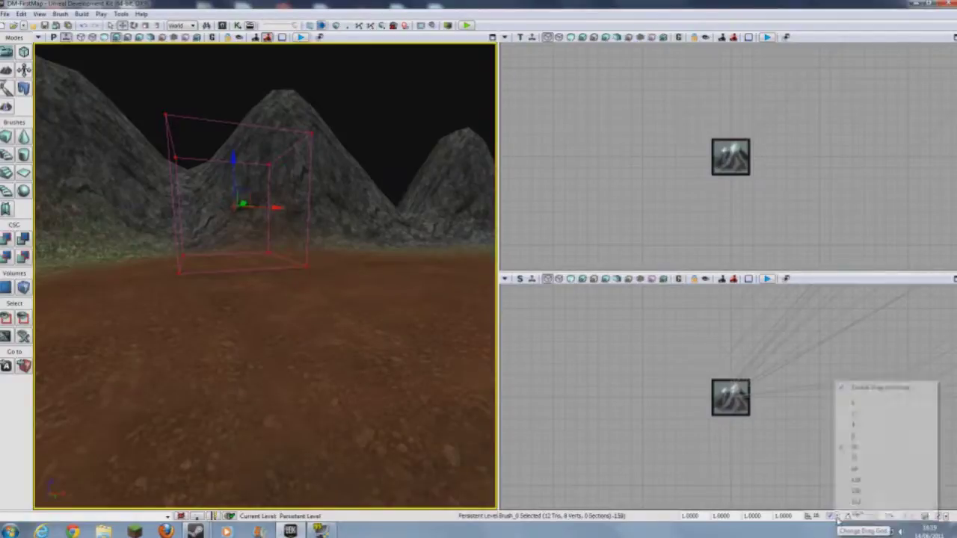
left_click(854, 459)
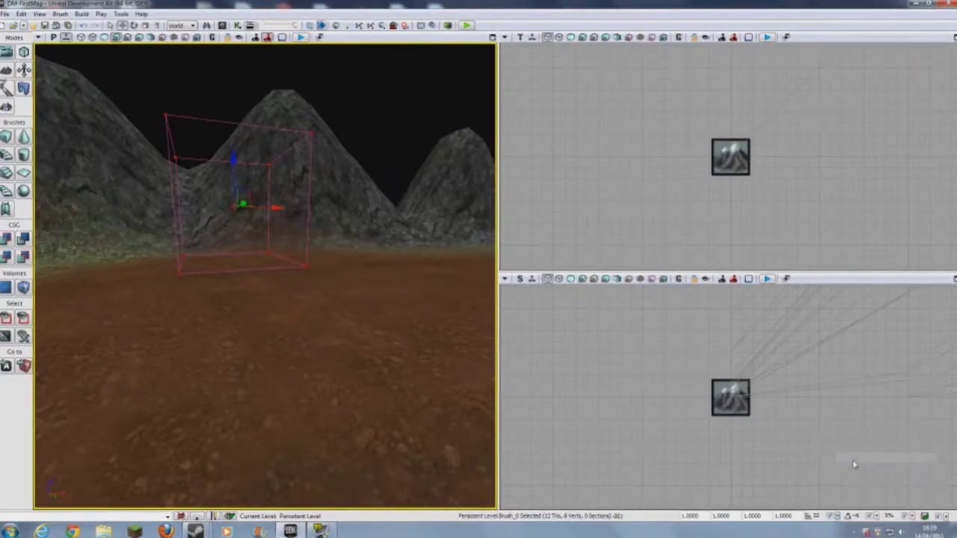
mouse_move(265, 276)
right_mouse_down()
mouse_move(321, 277)
mouse_move(292, 224)
mouse_move(291, 165)
mouse_move(299, 321)
mouse_move(254, 374)
mouse_move(306, 367)
right_mouse_up()
- Locate the builder brush in the side view and check its height against the terrain surface
left_click(596, 320)
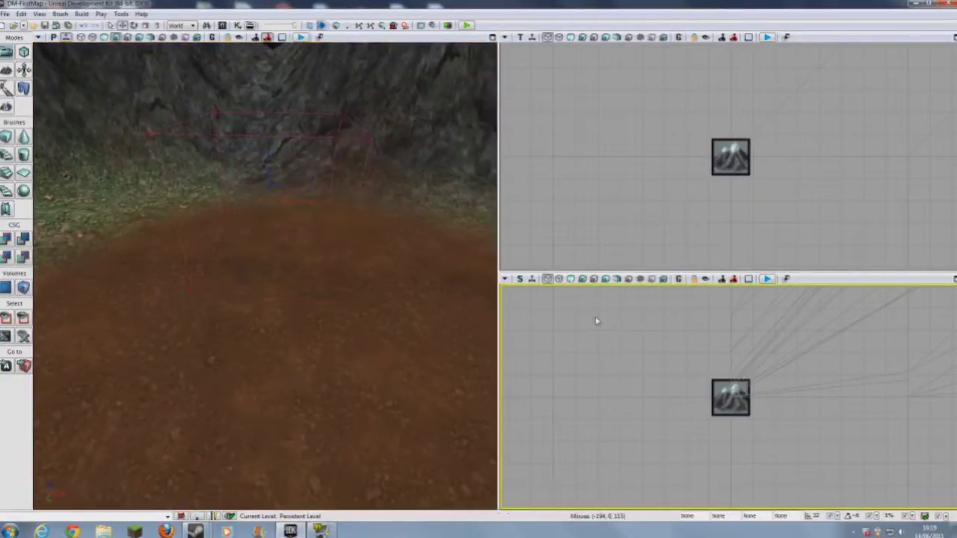
scroll(596, 321, "down", 2)
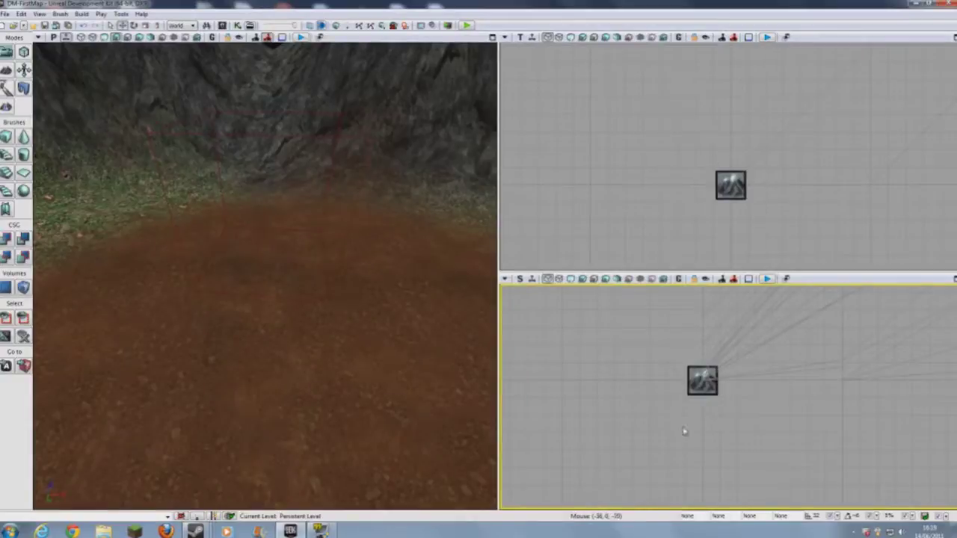
scroll(683, 432, "down", 5)
scroll(683, 431, "up", 1)
mouse_move(786, 463)
left_mouse_down()
mouse_move(815, 457)
mouse_move(570, 456)
left_mouse_up()
scroll(610, 442, "up", 6)
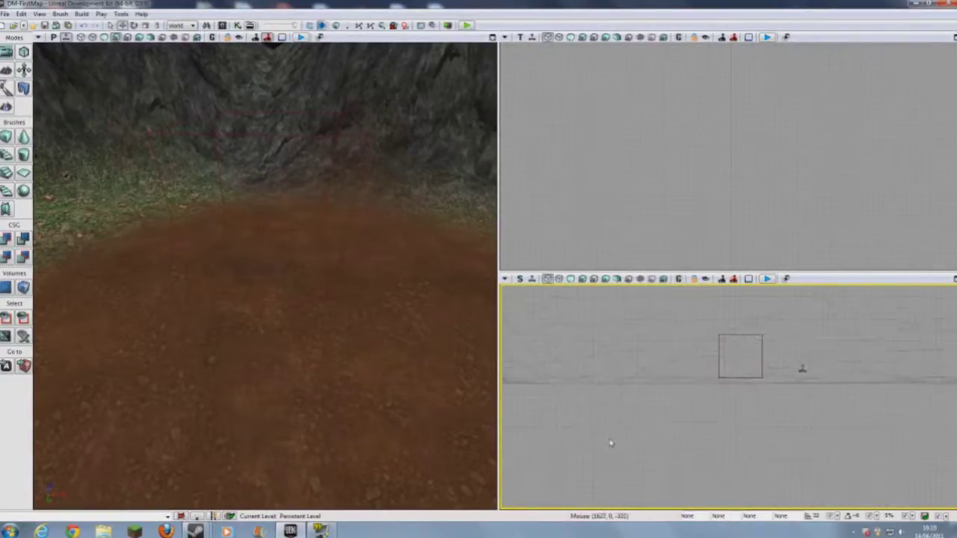
left_click_drag(770, 436, 655, 466)
scroll(682, 462, "up", 2)
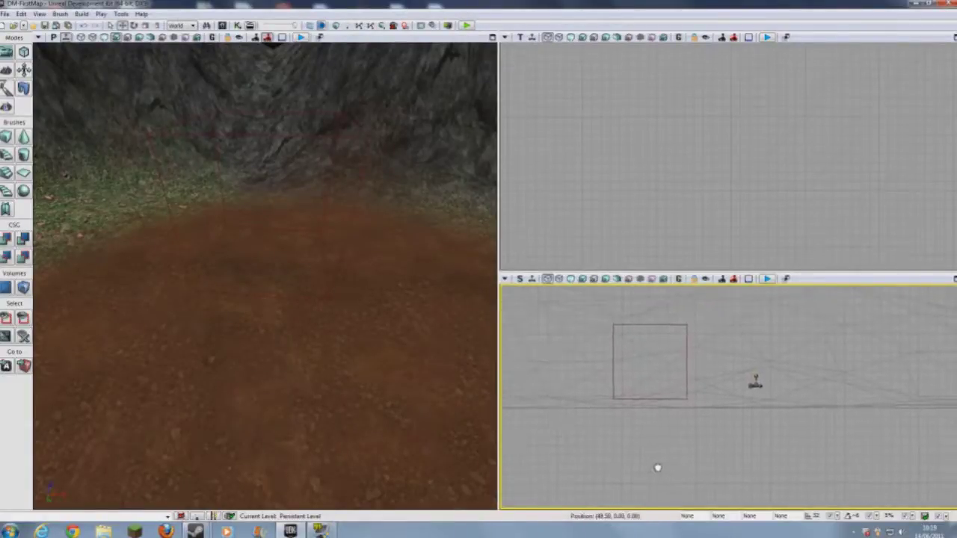
left_click(686, 336)
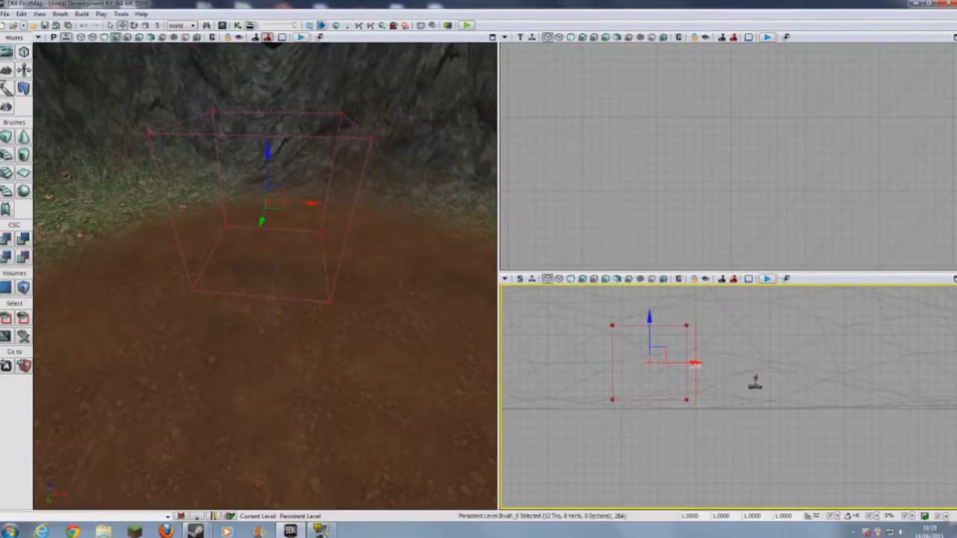
left_click(572, 378)
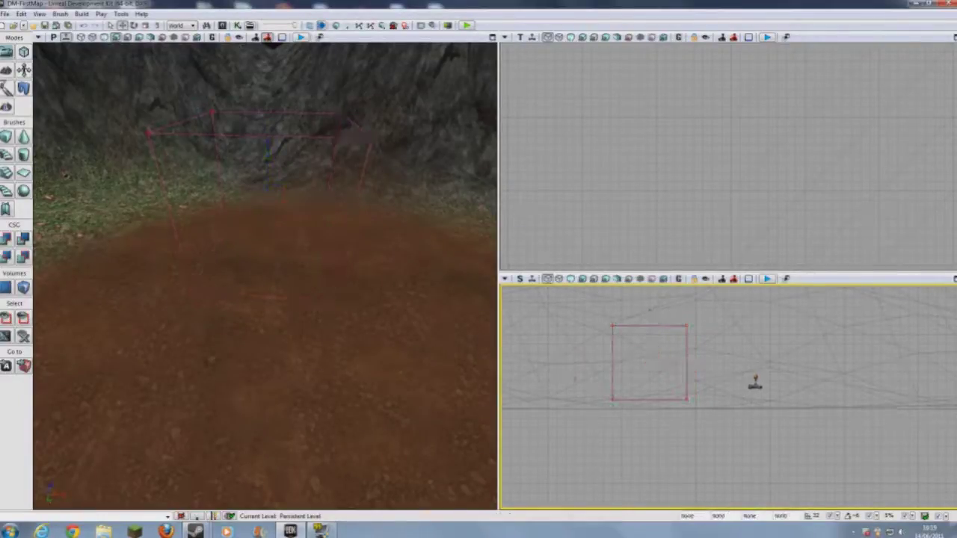
- Lower the builder brush by one 32-unit grid step so its base sits on the ground, and adjust its horizontal position
left_click(224, 136)
mouse_move(224, 136)
right_mouse_down()
mouse_move(209, 154)
mouse_move(150, 149)
mouse_move(172, 127)
mouse_move(164, 90)
mouse_move(148, 73)
mouse_move(181, 136)
right_mouse_up()
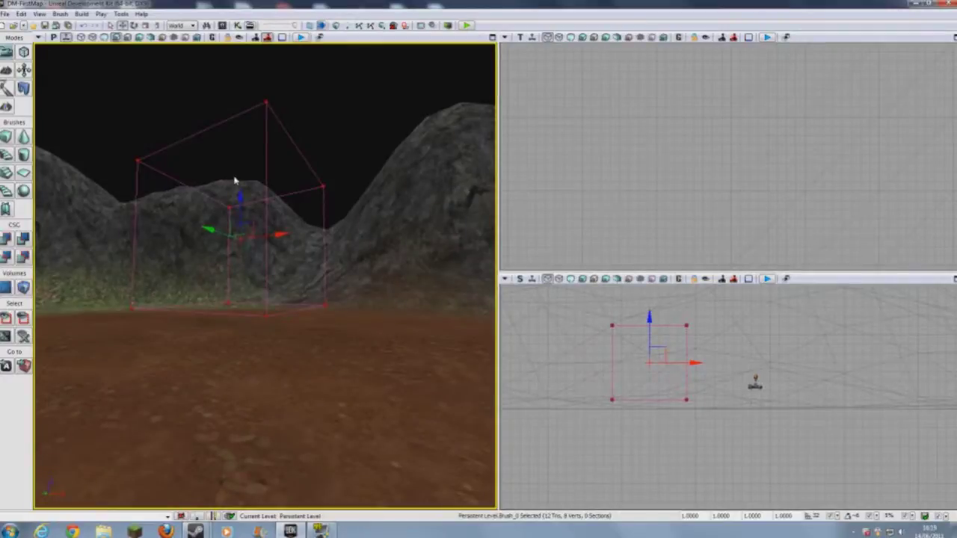
left_click_drag(241, 190, 240, 207)
mouse_move(253, 290)
right_mouse_down()
mouse_move(253, 279)
mouse_move(258, 300)
mouse_move(217, 301)
mouse_move(233, 288)
mouse_move(228, 280)
mouse_move(245, 293)
mouse_move(329, 284)
mouse_move(396, 300)
mouse_move(371, 301)
mouse_move(355, 314)
mouse_move(332, 296)
right_mouse_up()
left_click_drag(218, 265, 213, 265)
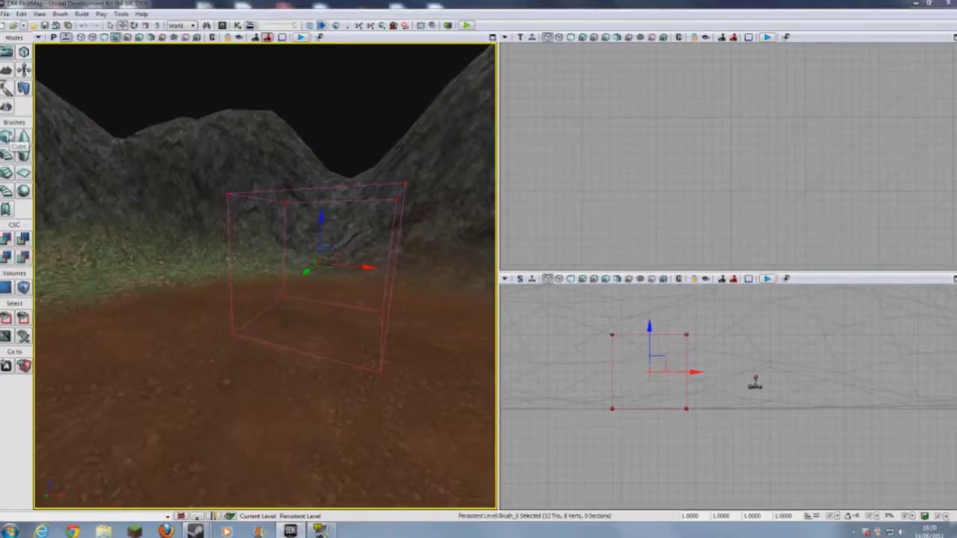
- Set the cube builder brush dimensions to X 512, Y 380 and Z 256
right_click(7, 138)
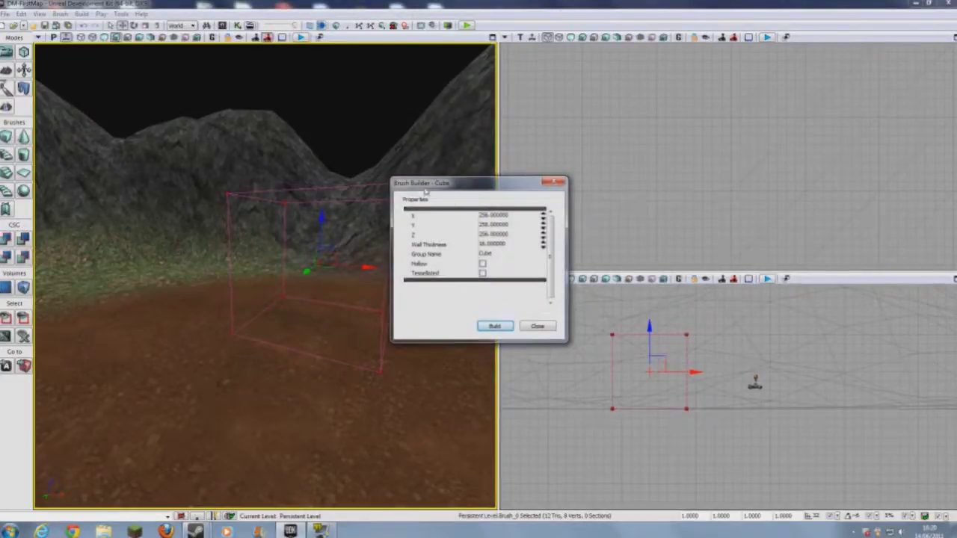
left_click(488, 217)
left_click(489, 218)
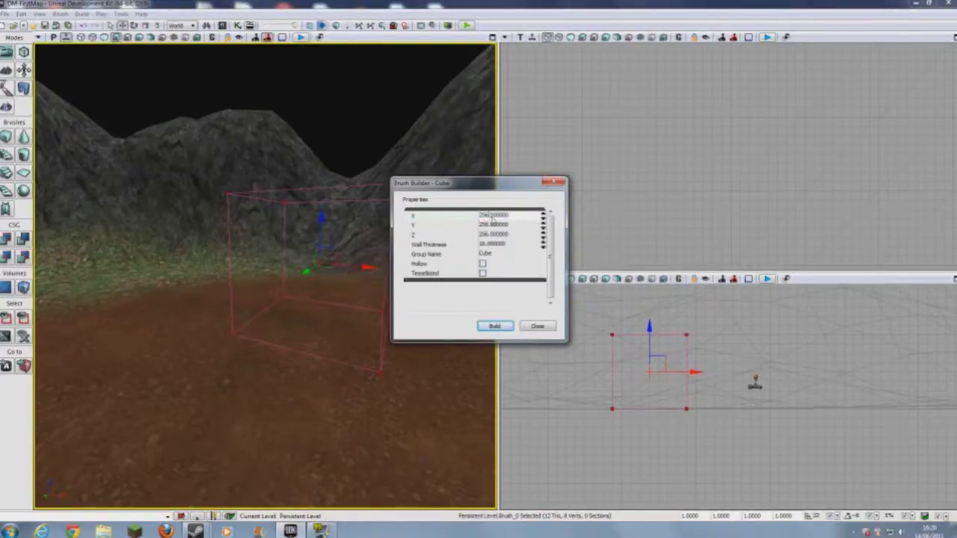
type("512")
left_click(493, 224)
left_click(487, 228)
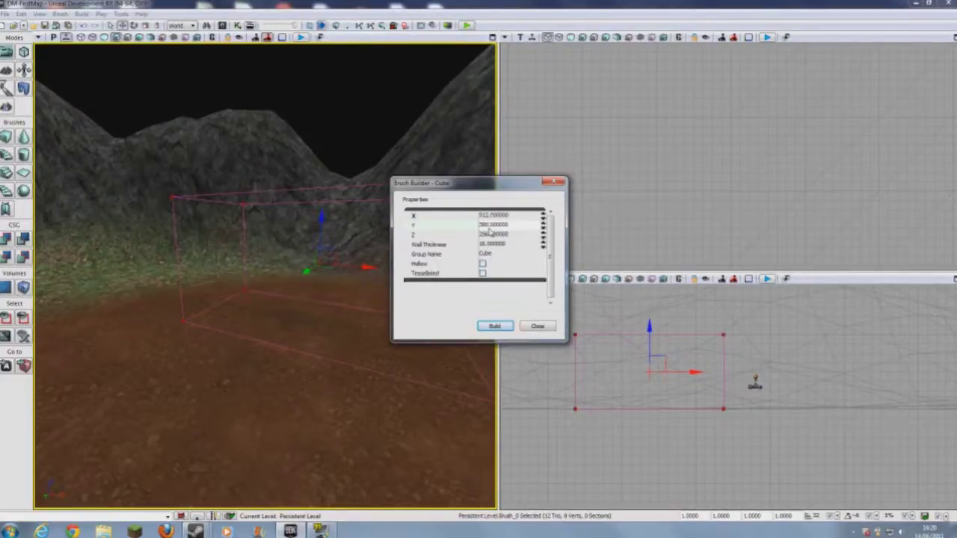
left_click(490, 235)
left_click(487, 238)
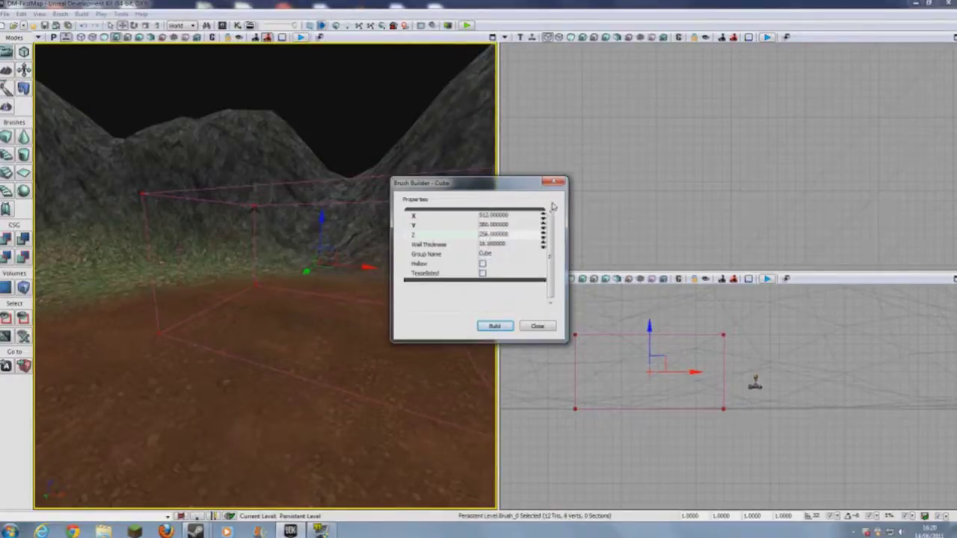
left_click_drag(510, 187, 450, 173)
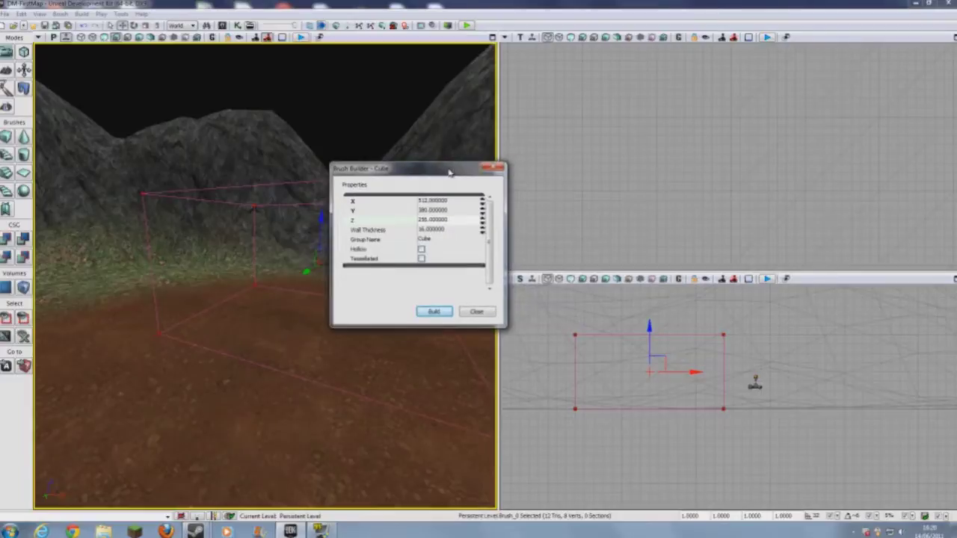
- Try the Hollow option on the cube brush, switch it back off and build the brush solid
left_click(422, 250)
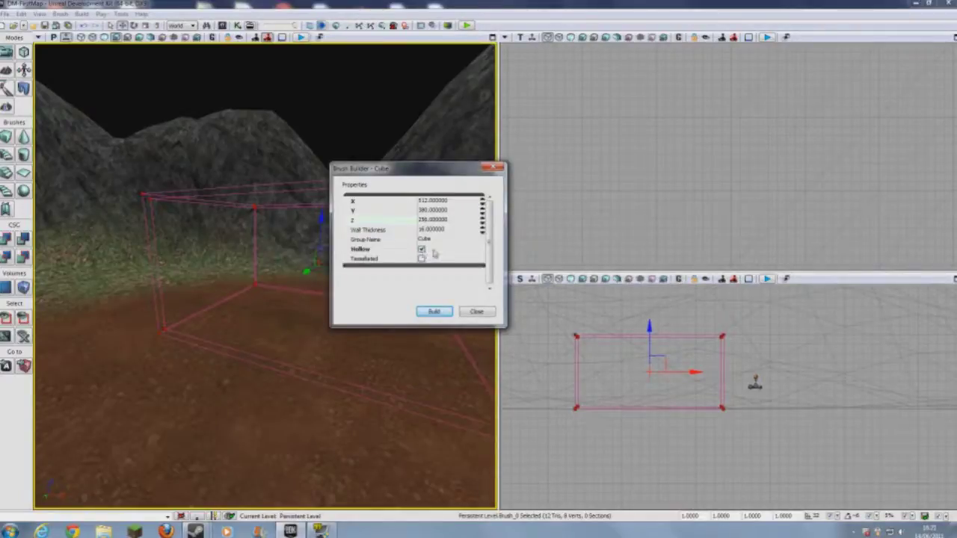
left_click(422, 251)
left_click(446, 314)
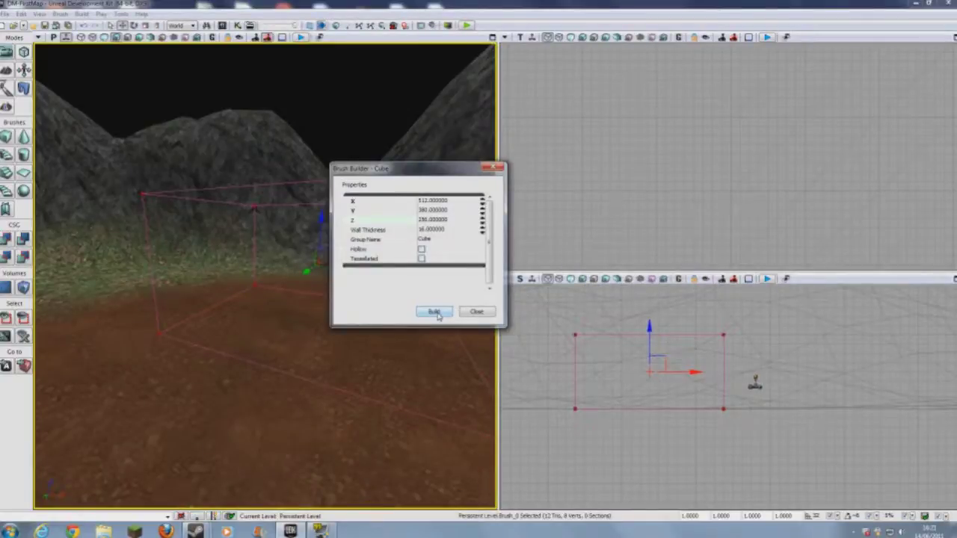
left_click(492, 169)
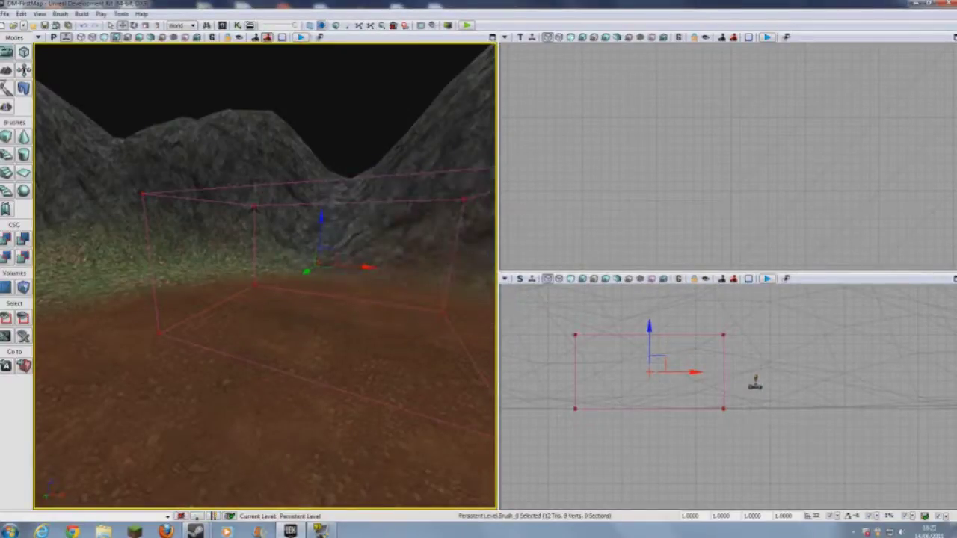
- Add solid geometry from the builder brush with CSG Add
mouse_move(266, 276)
right_mouse_down()
mouse_move(314, 275)
mouse_move(277, 263)
right_mouse_up()
left_click_drag(277, 263, 282, 250)
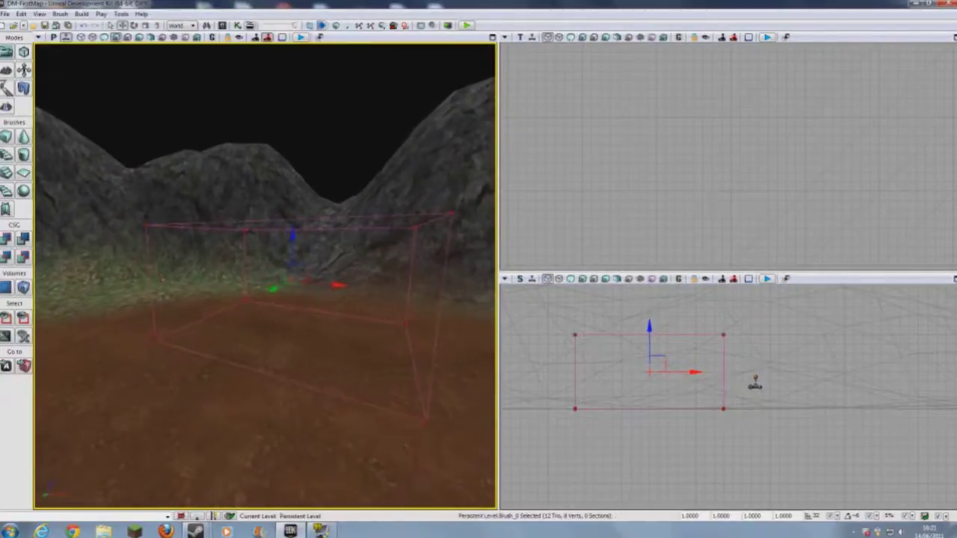
left_click(8, 241)
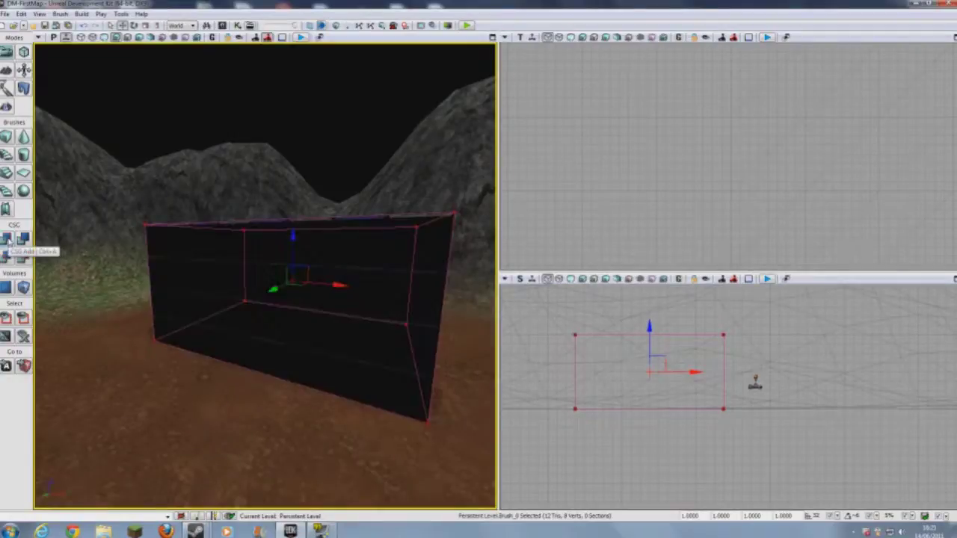
right_click_drag(265, 275, 258, 252)
key("Up")
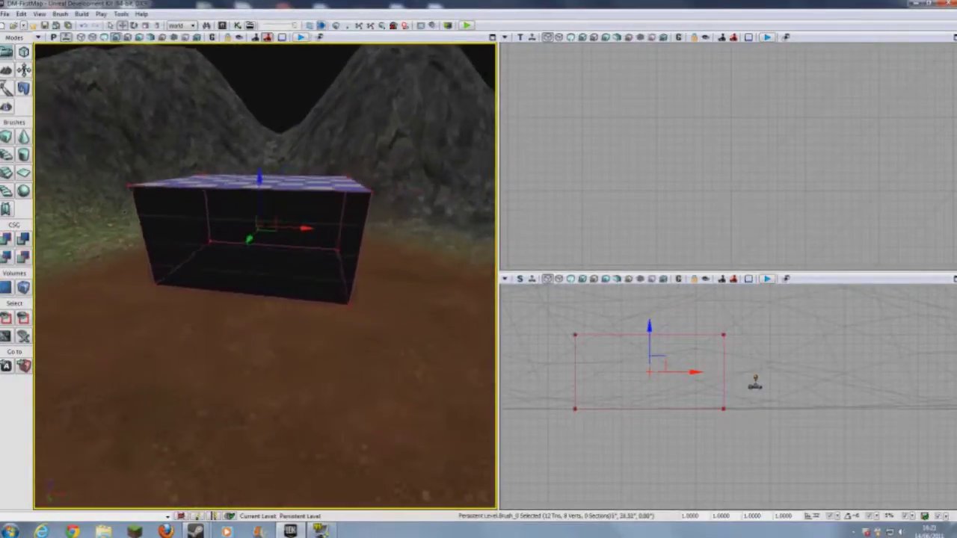
- Set the perspective view to Unlit and inspect the added block from the front
left_click(104, 37)
right_click_drag(262, 251, 256, 286)
key("w")
key("w")
key("s")
key("w")
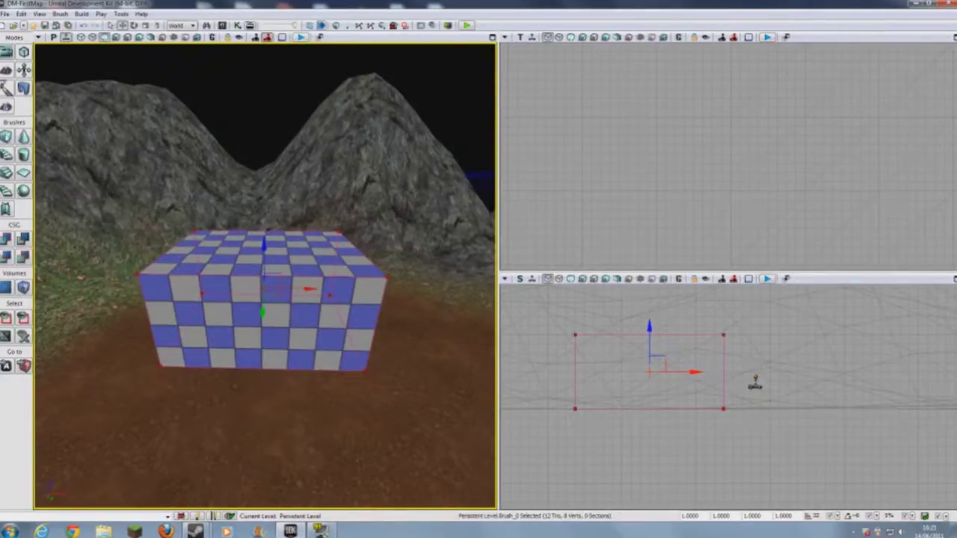
- Resize the cube builder brush to X 502, Y 370 and Z 246 and build it inside the added block
right_click(7, 138)
left_click_drag(460, 187, 425, 187)
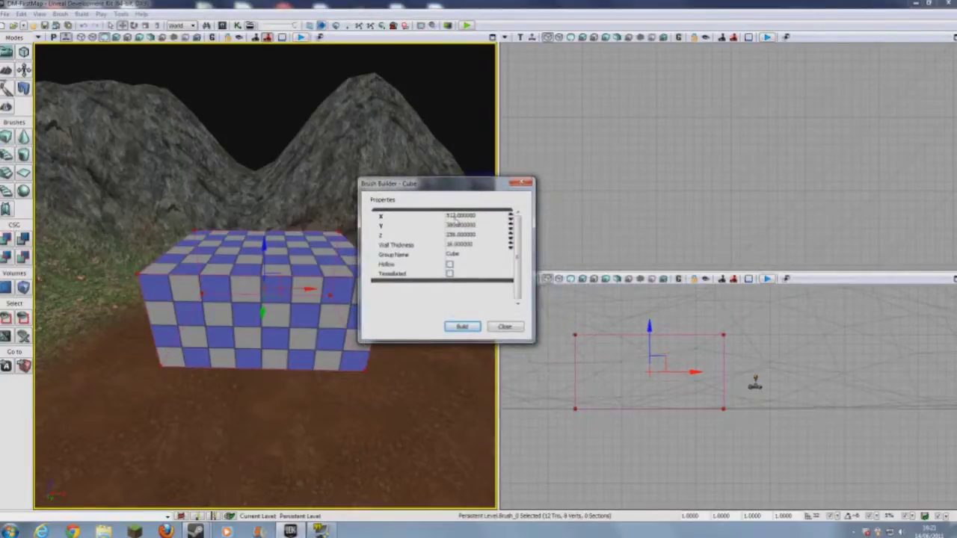
double_click(456, 218)
left_click(456, 218)
key("BackSpace")
left_click(454, 225)
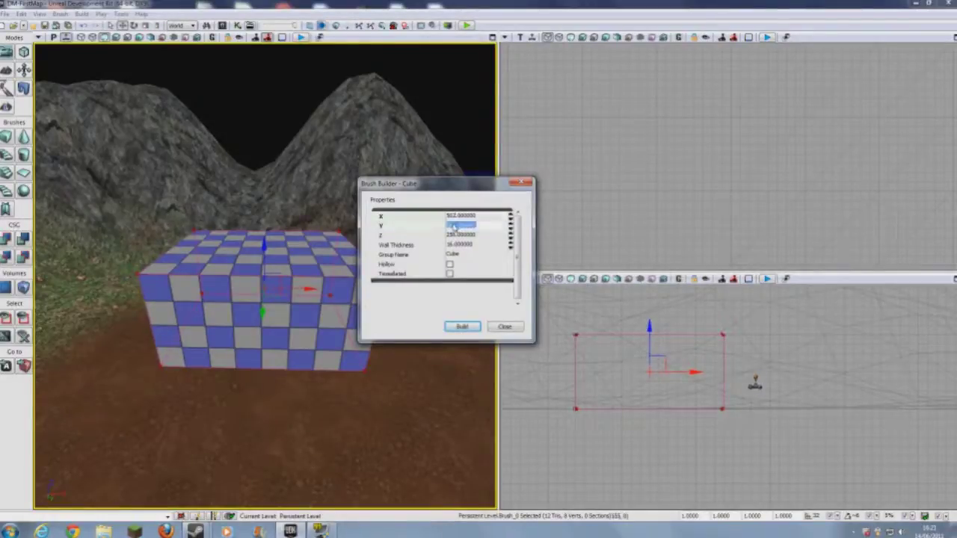
left_click(454, 226)
left_click(457, 235)
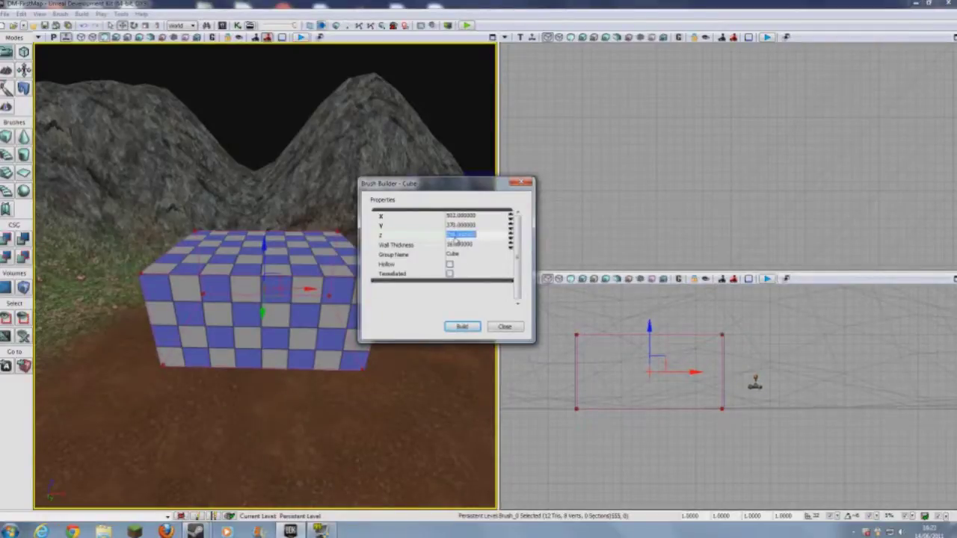
left_click(452, 236)
left_click(460, 246)
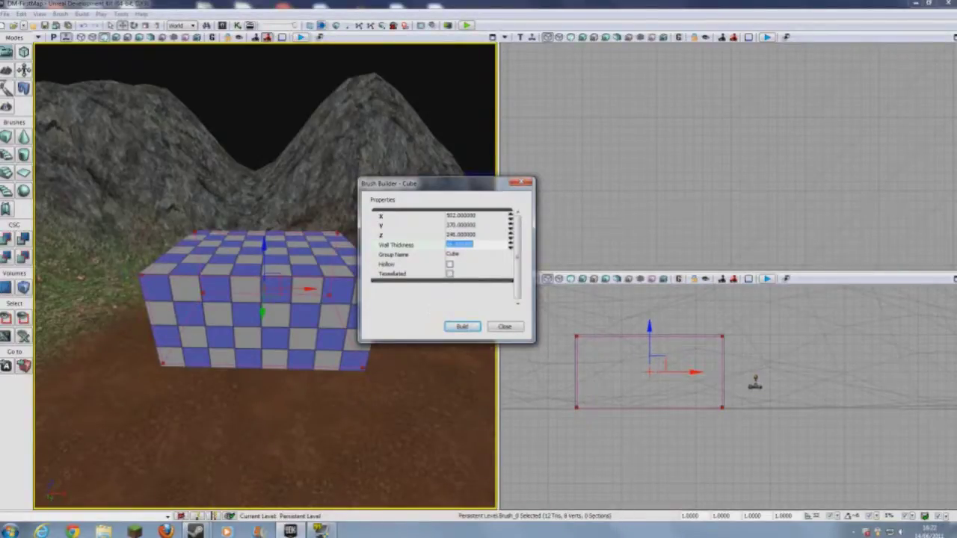
left_click(463, 327)
left_click(503, 328)
- Hollow out the added block with CSG Subtract using the smaller builder brush, and inspect the interior
mouse_move(426, 314)
right_mouse_down()
mouse_move(366, 348)
mouse_move(411, 284)
mouse_move(411, 307)
mouse_move(366, 335)
mouse_move(393, 339)
mouse_move(381, 342)
right_mouse_up()
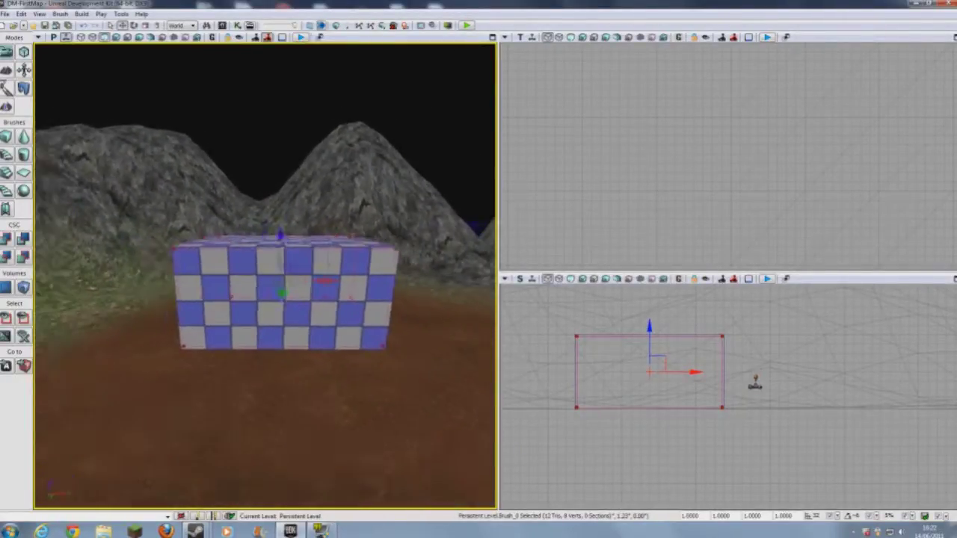
key("d")
key("a")
key("d")
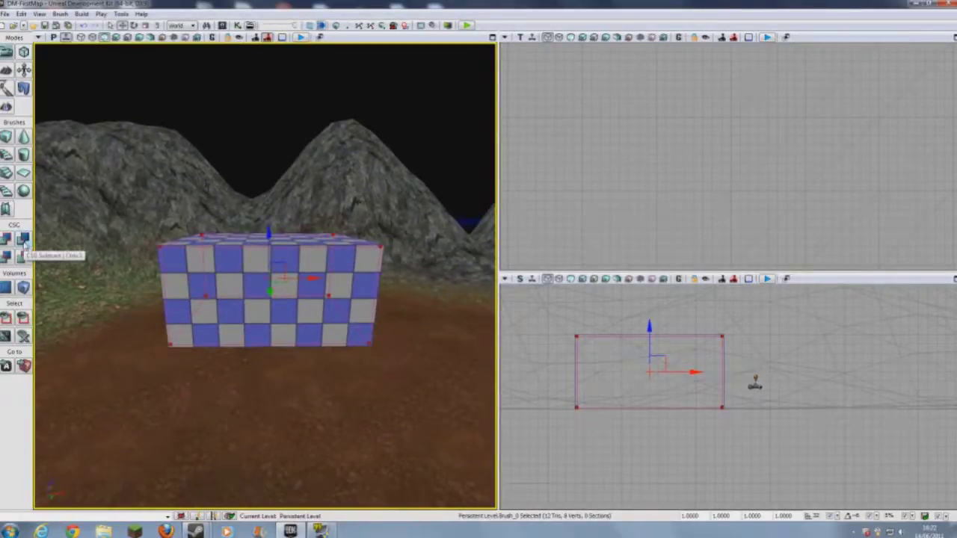
key("w")
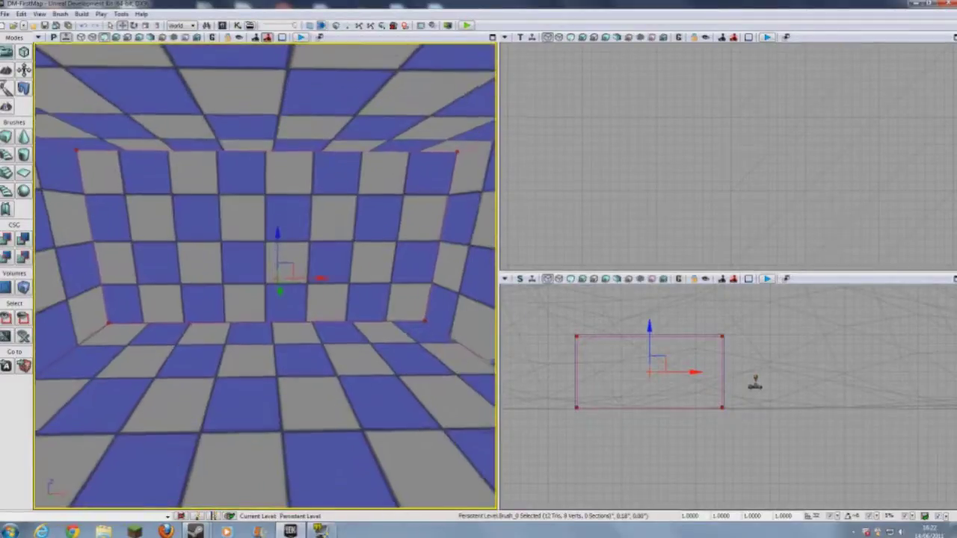